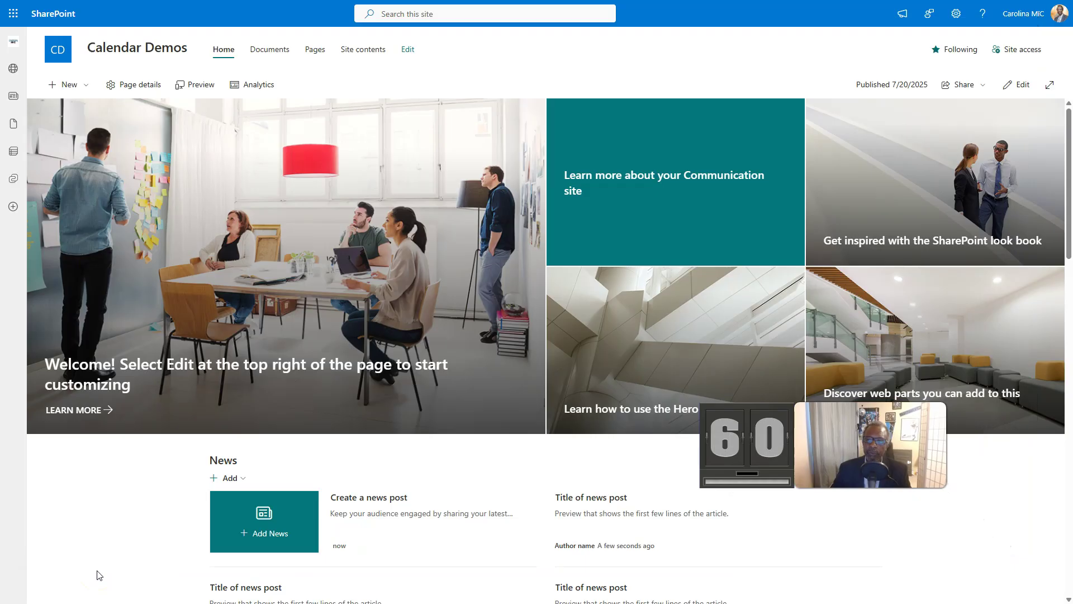
Step: Create a new, empty Viva Connections site dashboard from Settings > Manage dashboard
scroll(441, 371, down, 1)
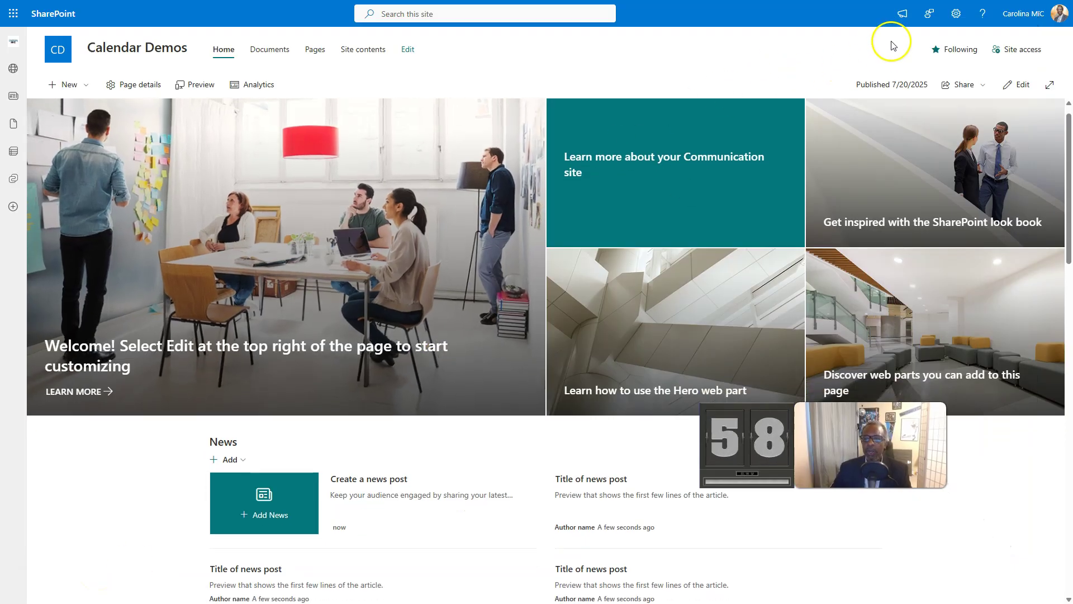
click(956, 15)
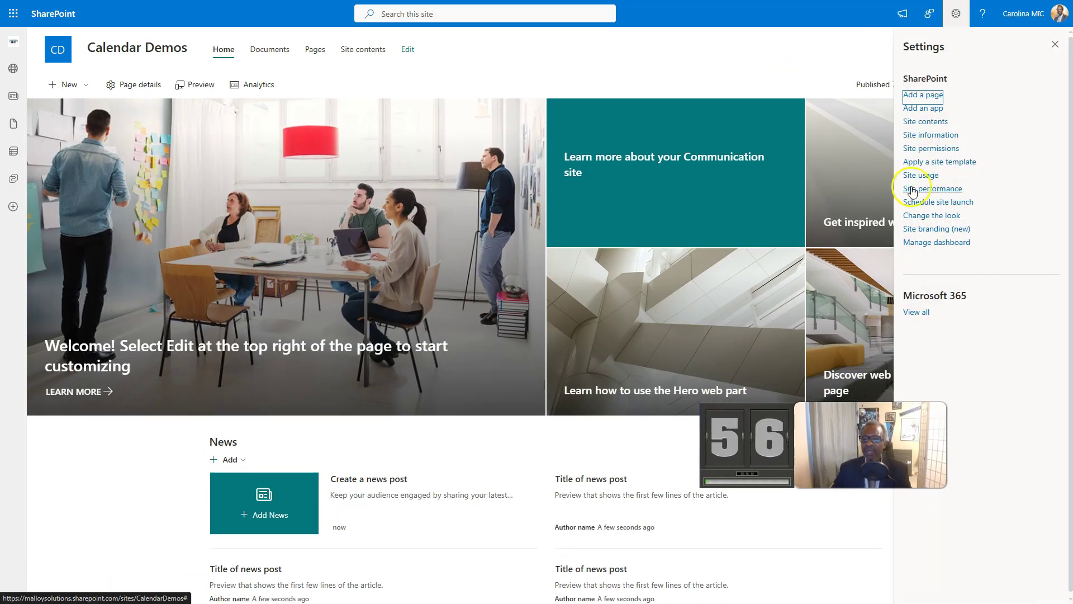
click(926, 242)
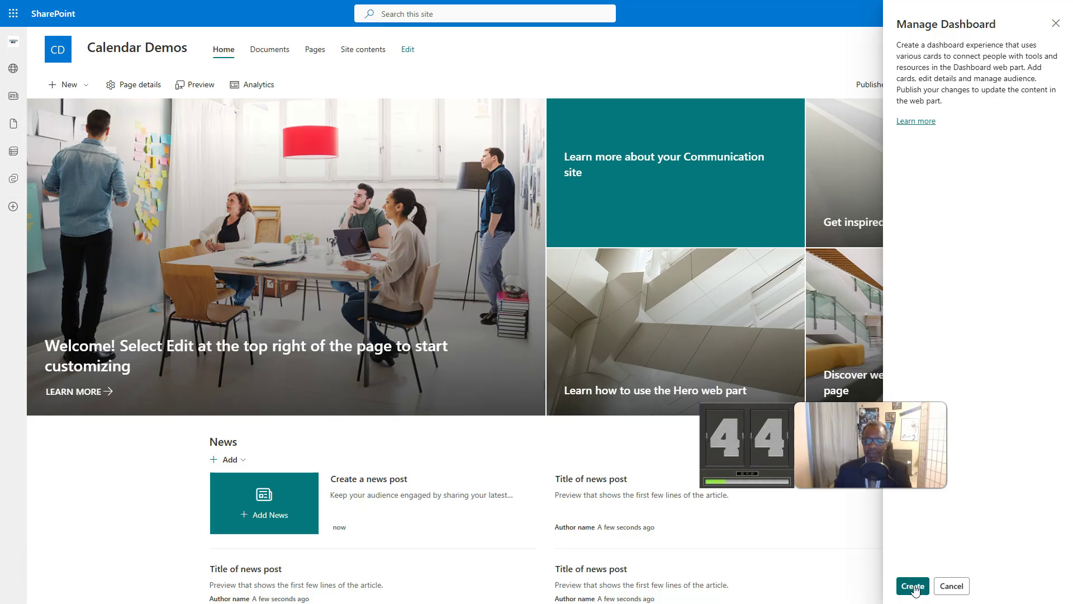
click(913, 586)
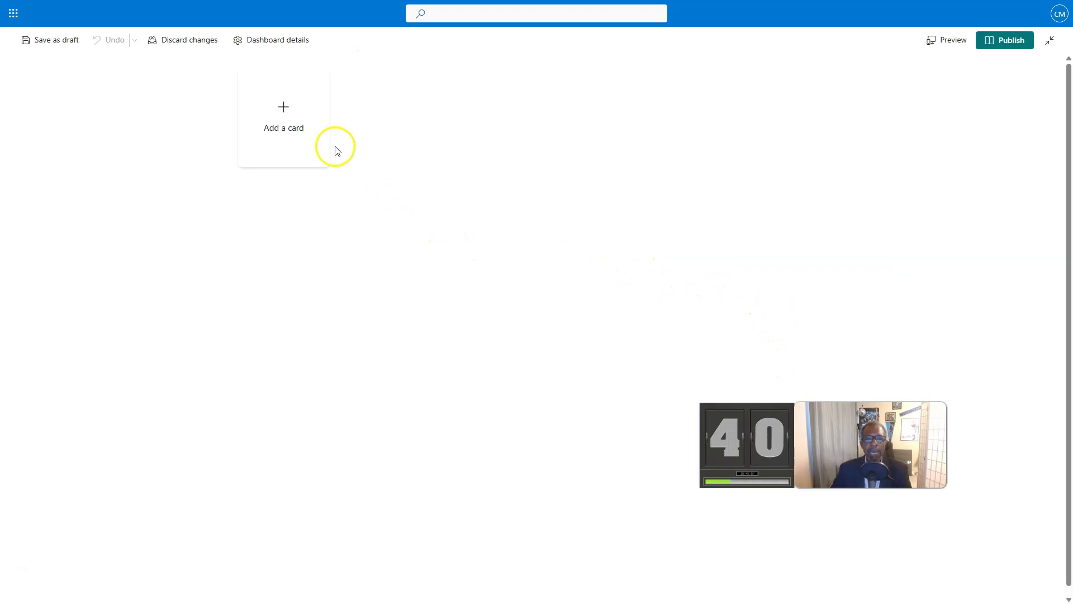
Step: Add the Praise card to the dashboard and publish it
click(285, 122)
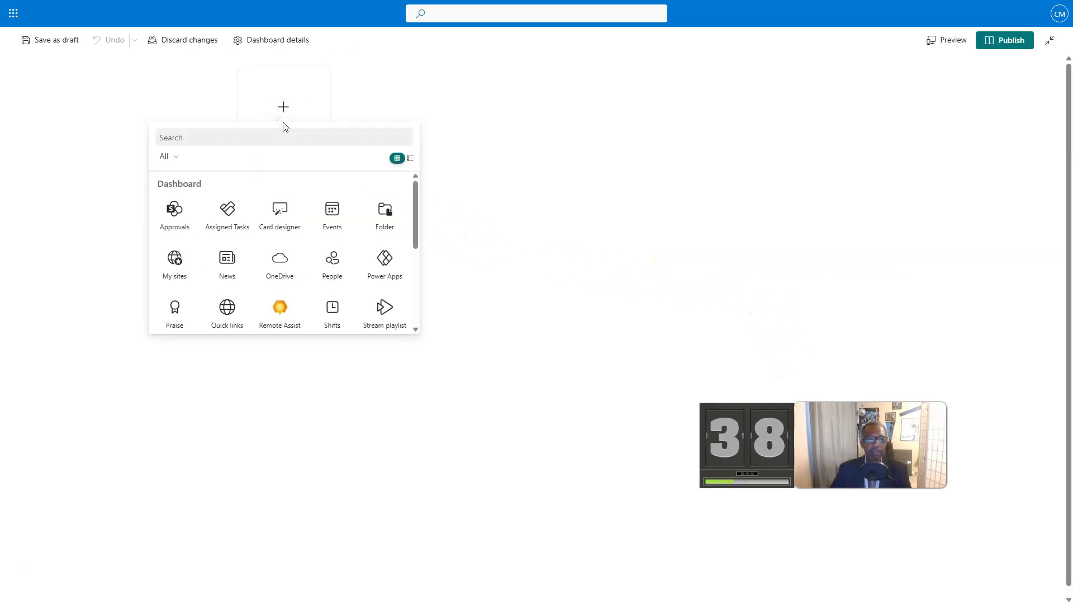
scroll(259, 246, down, 1)
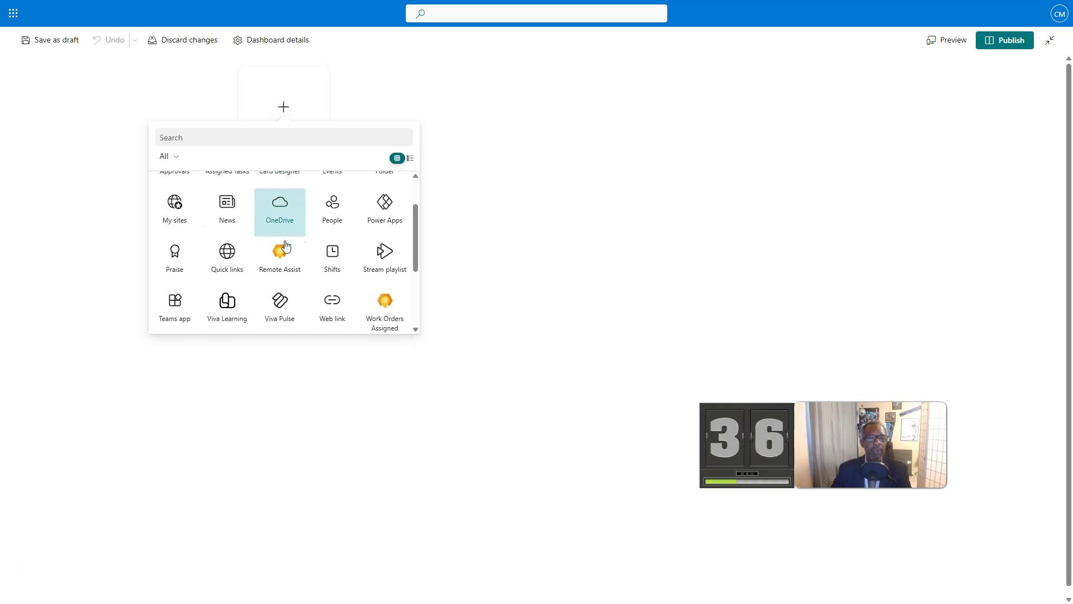
scroll(258, 262, down, 1)
scroll(258, 262, down, 3)
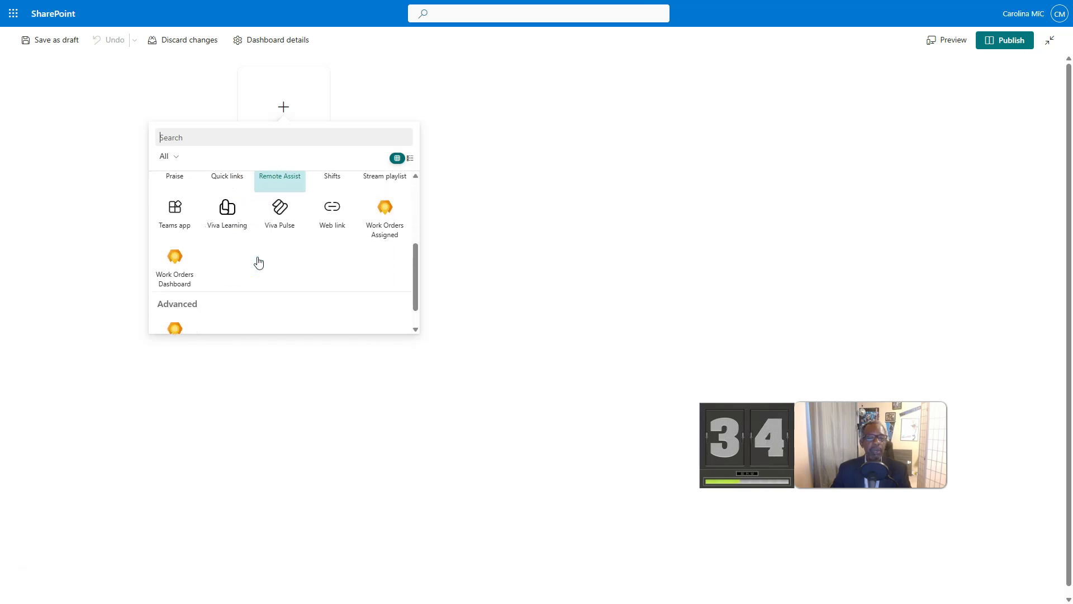
scroll(258, 262, up, 5)
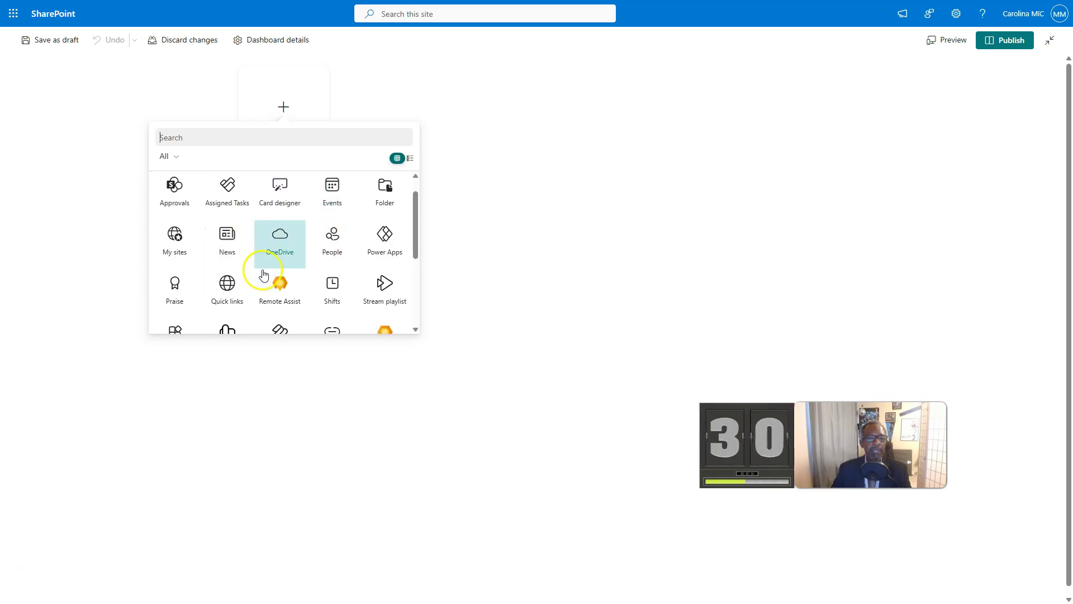
scroll(235, 275, down, 1)
click(185, 279)
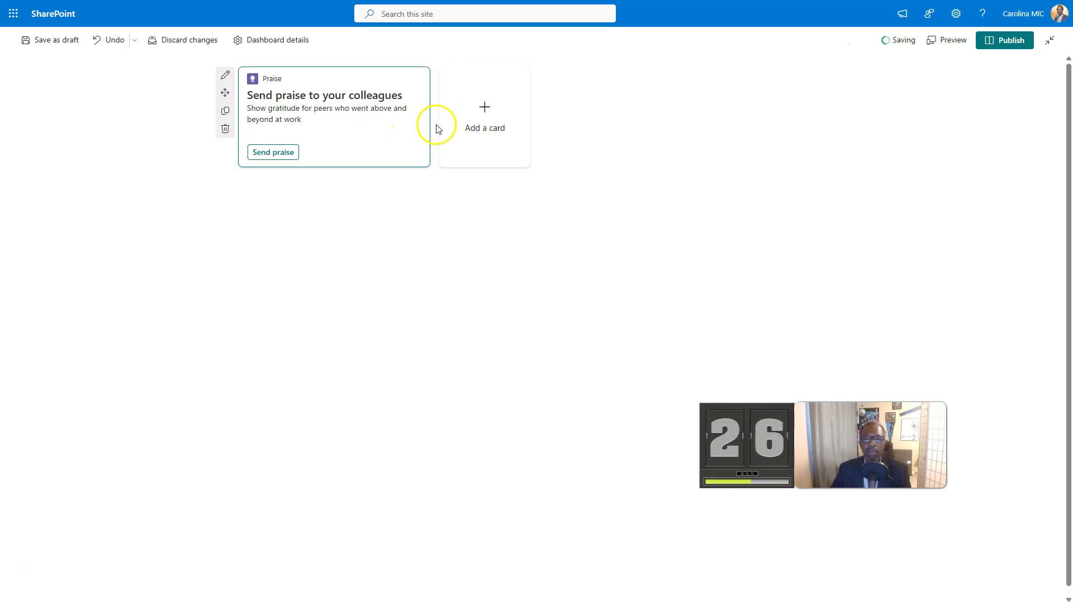
click(1003, 43)
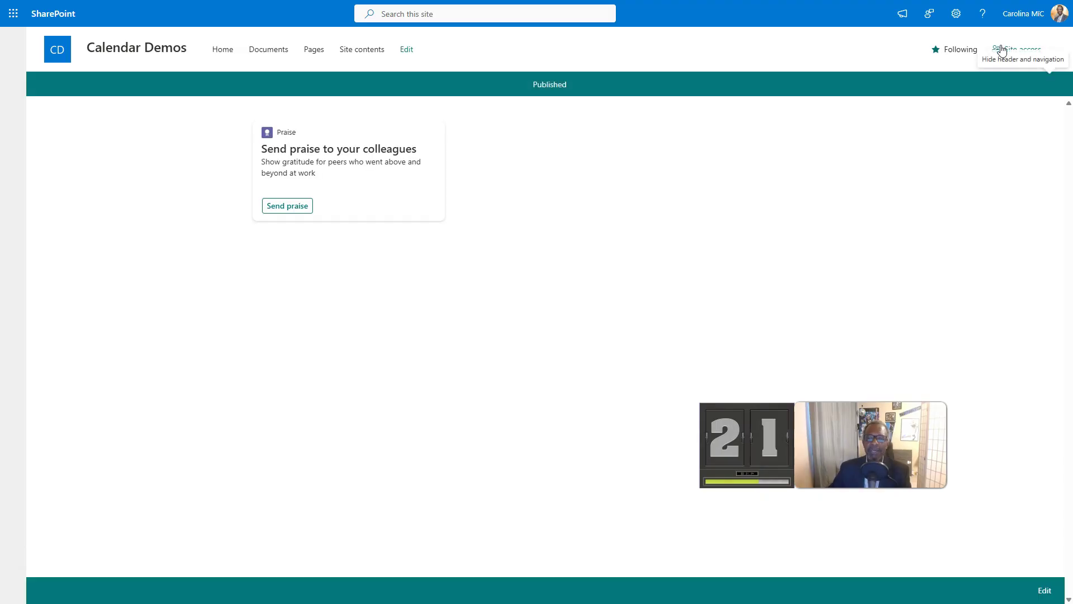
Step: Edit the site home page and add a one-column section below the hero
click(452, 71)
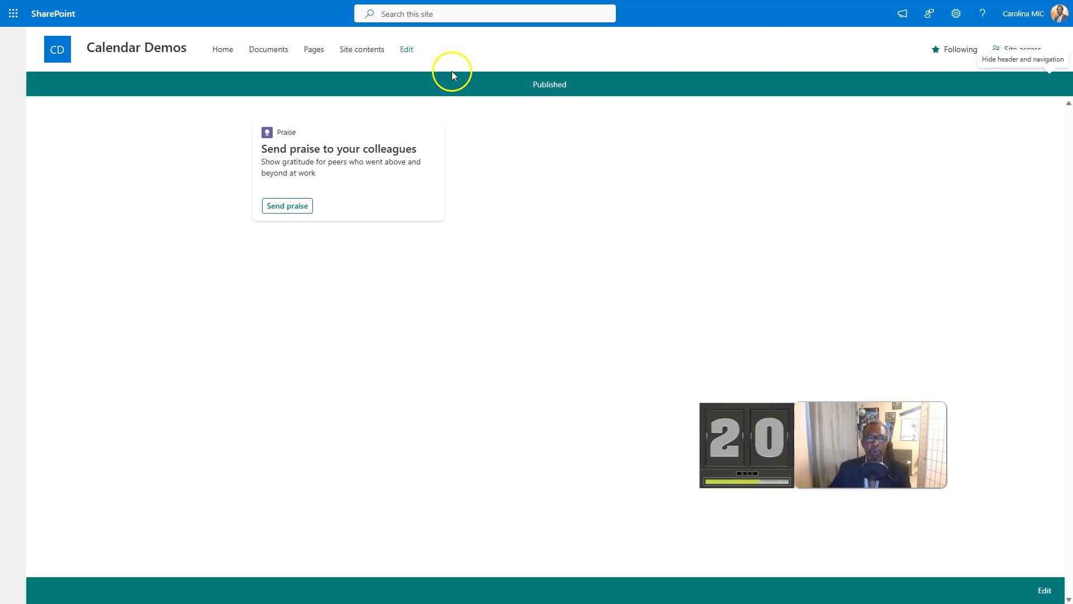
click(57, 60)
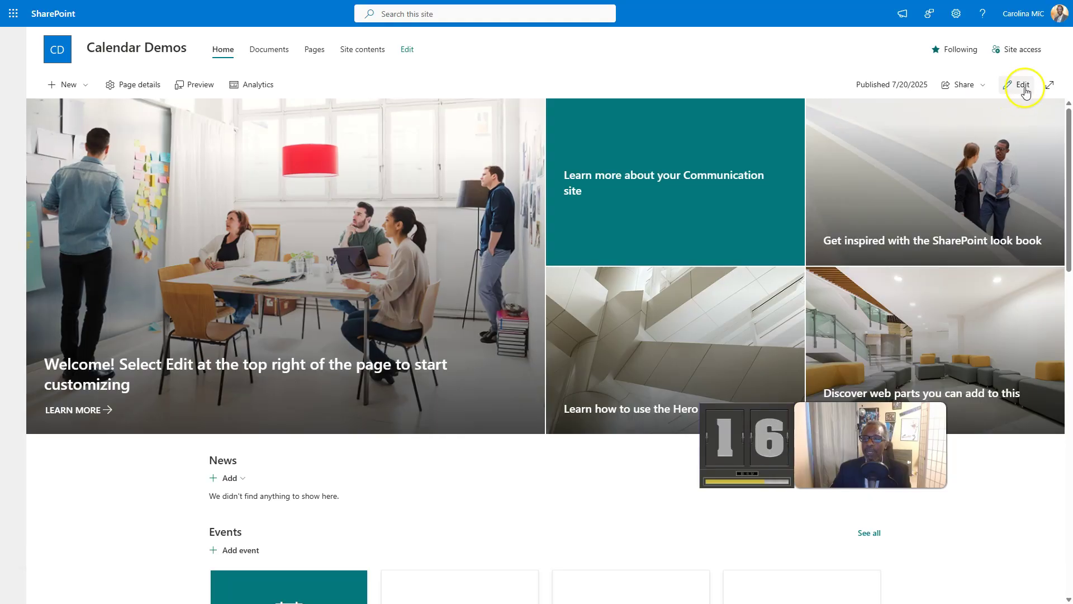
click(1020, 84)
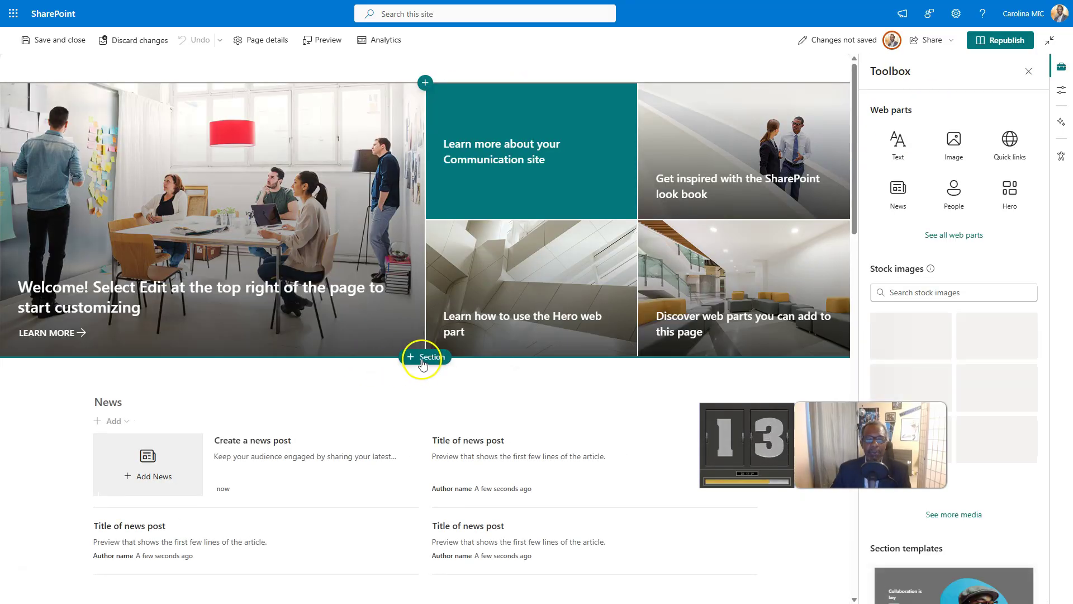
click(423, 357)
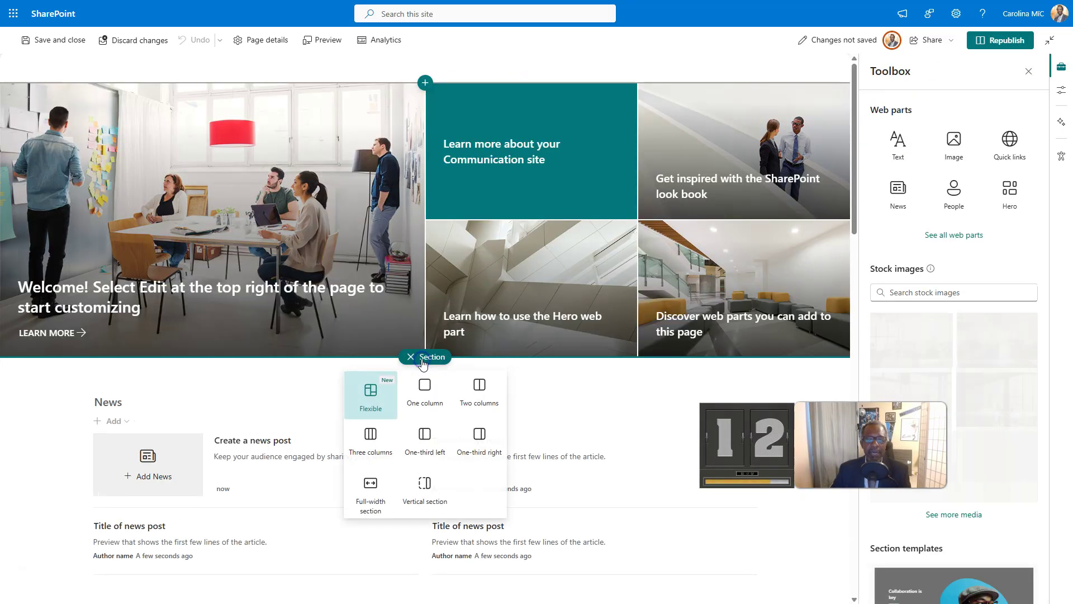
click(422, 392)
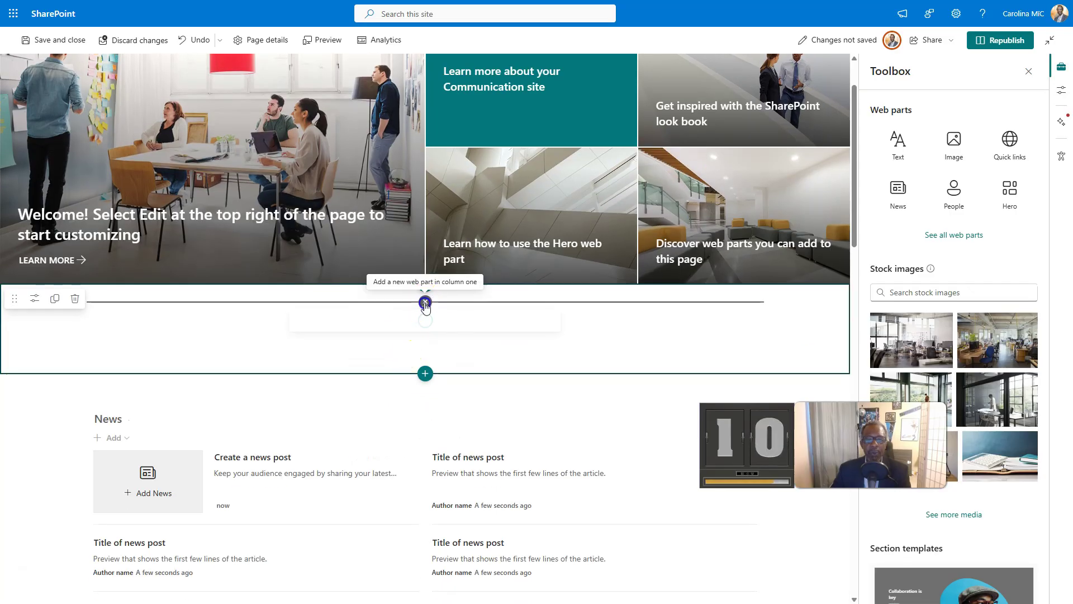
Step: Insert the Dashboard web part into the new section and republish the page
click(426, 303)
scroll(475, 443, down, 6)
scroll(474, 444, down, 1)
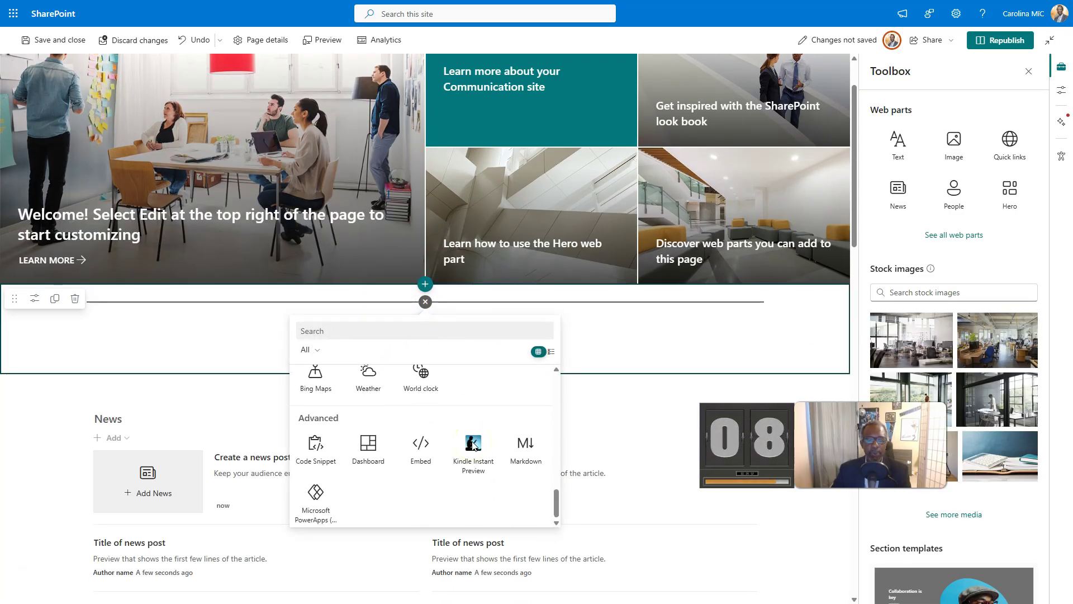
click(371, 455)
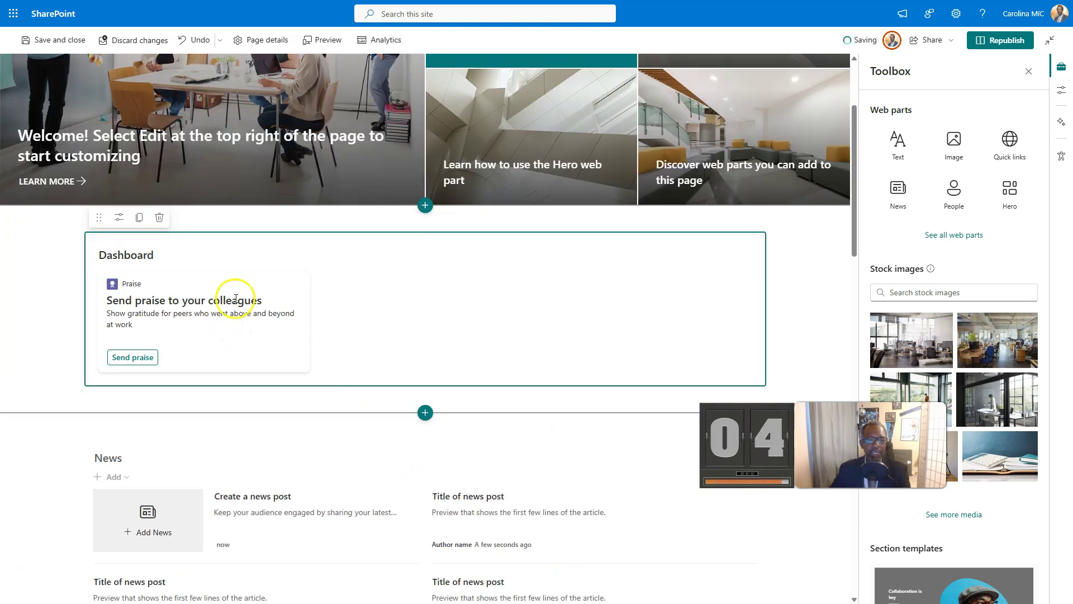
click(998, 45)
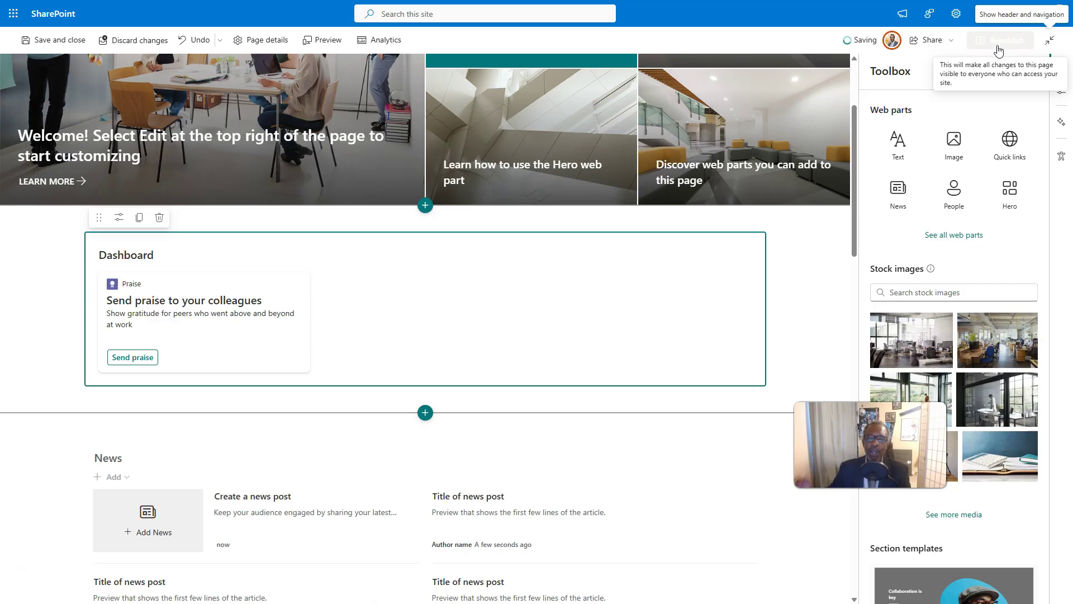
Step: Republish the home page so the Dashboard section with the Praise card goes live
click(999, 40)
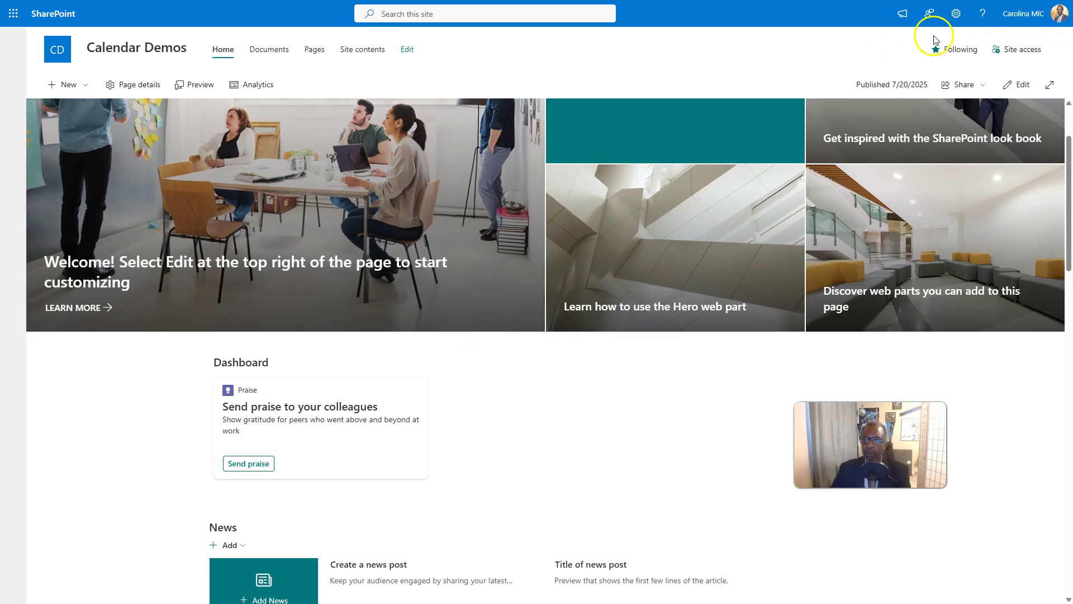
Step: Reopen the published site dashboard through Settings > Manage dashboard
click(955, 15)
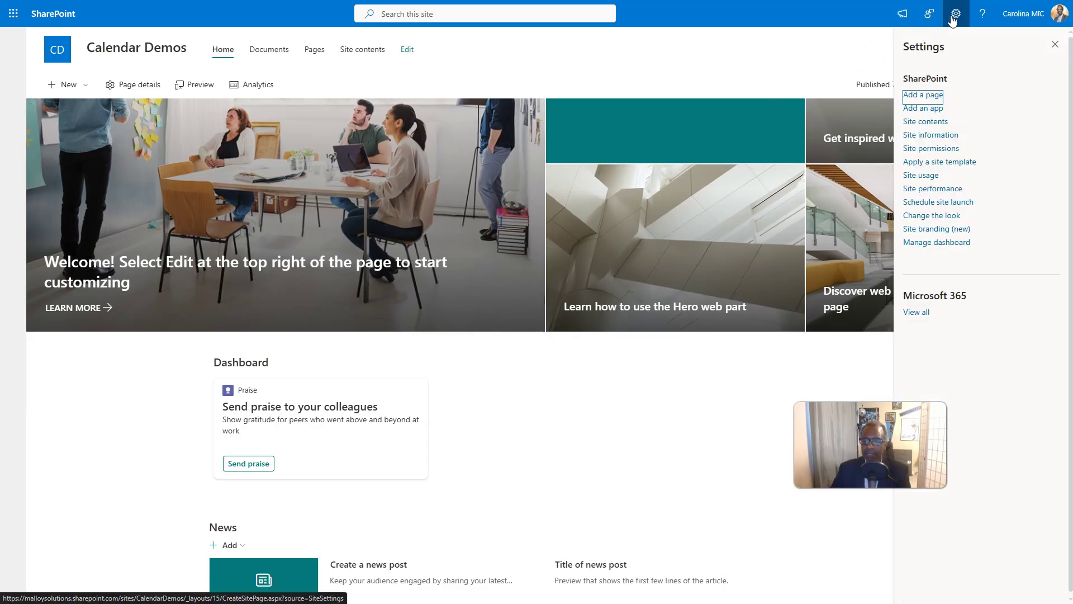
click(933, 244)
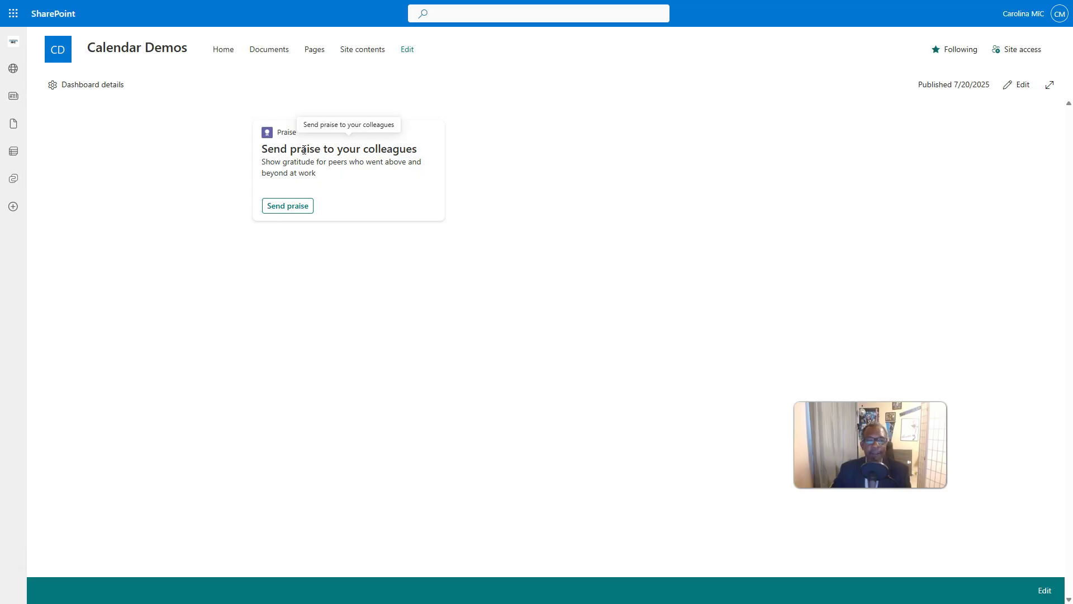
click(317, 160)
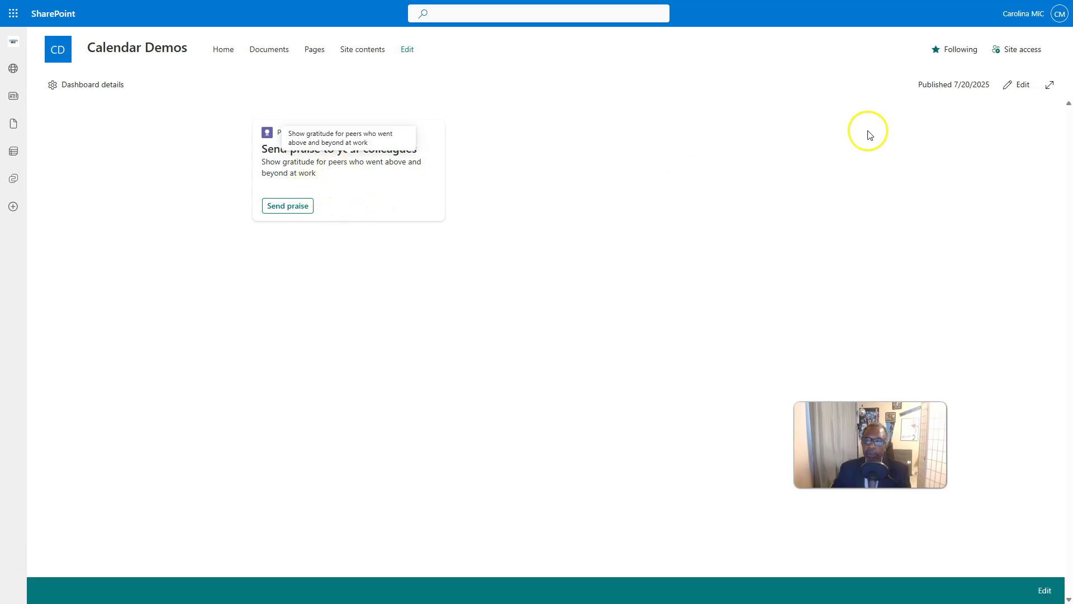
Step: Add My sites and OneDrive cards beside Praise, then open the Praise card's settings
click(1022, 86)
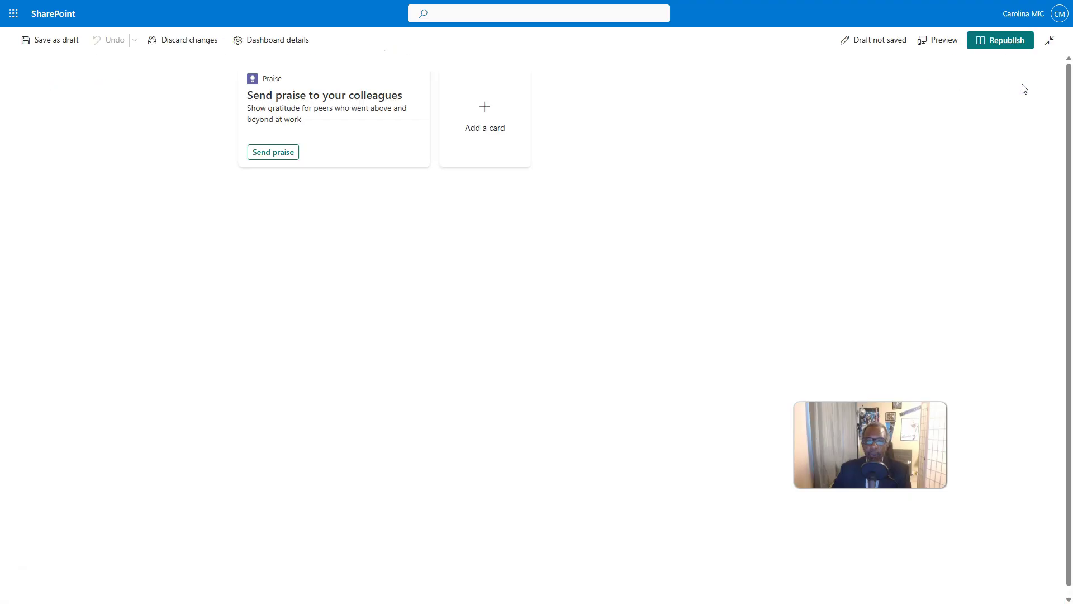
click(482, 128)
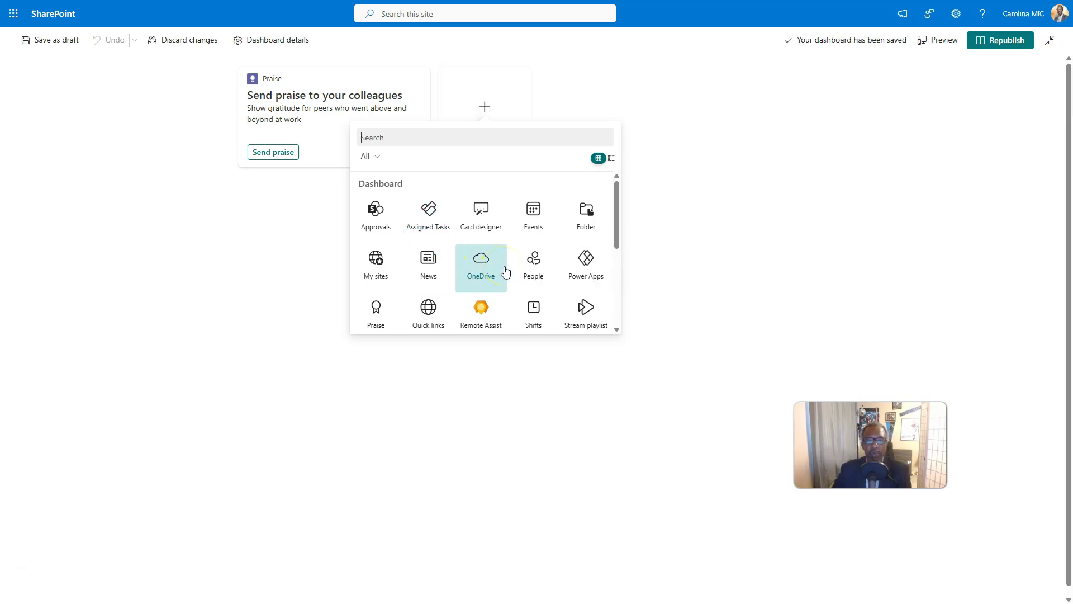
click(376, 267)
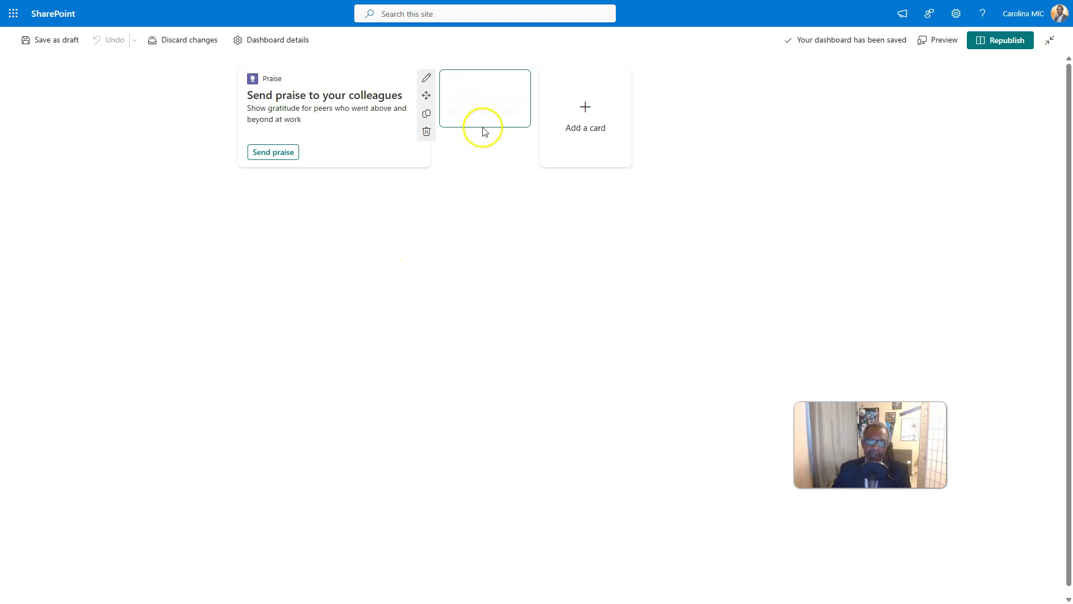
click(583, 112)
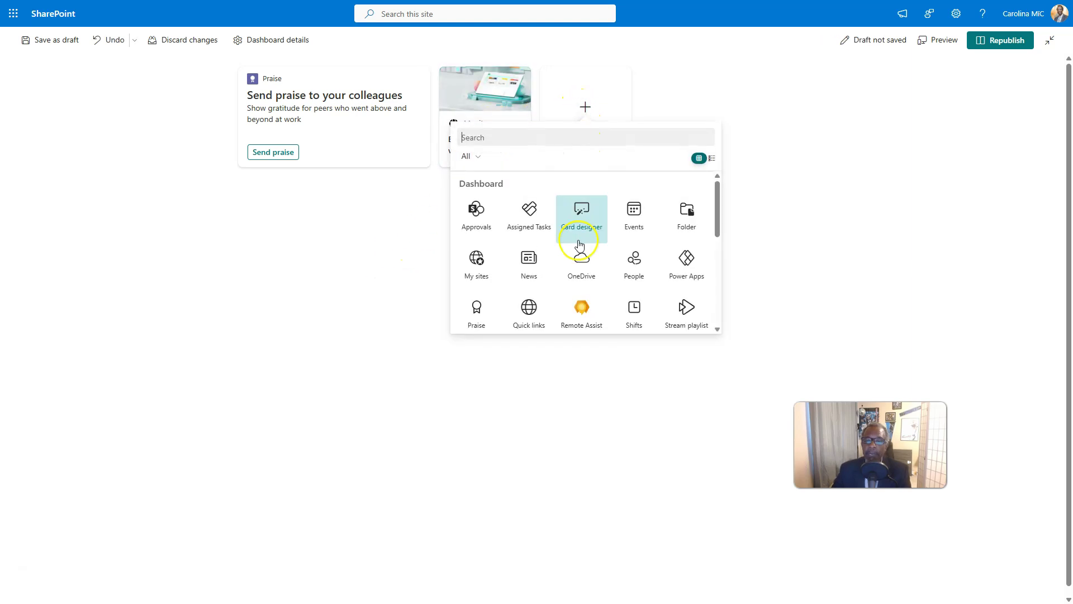
scroll(578, 258, down, 1)
scroll(578, 261, down, 3)
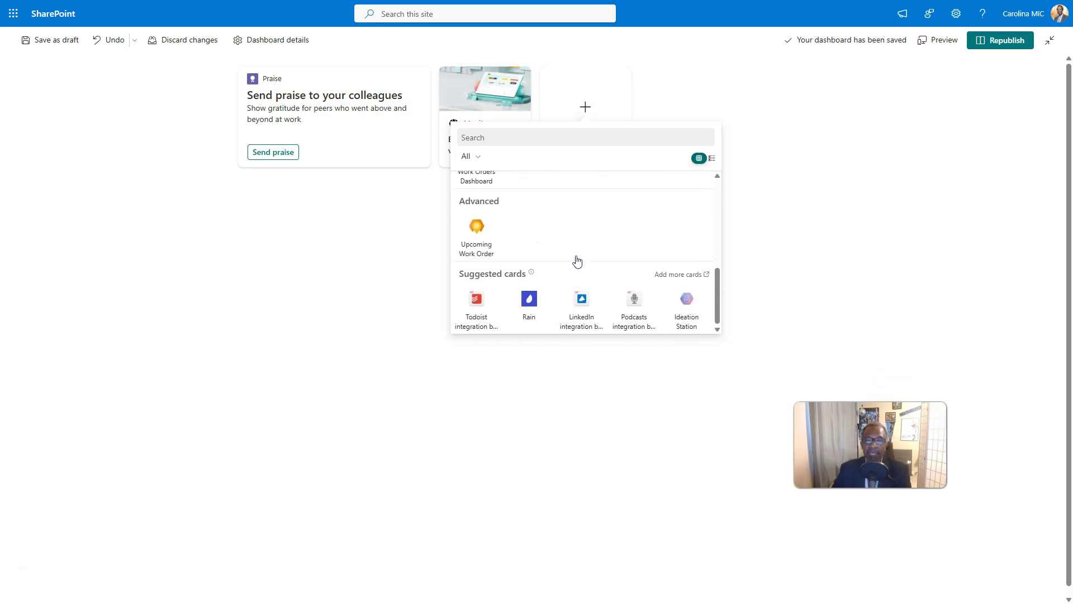
scroll(577, 251, up, 5)
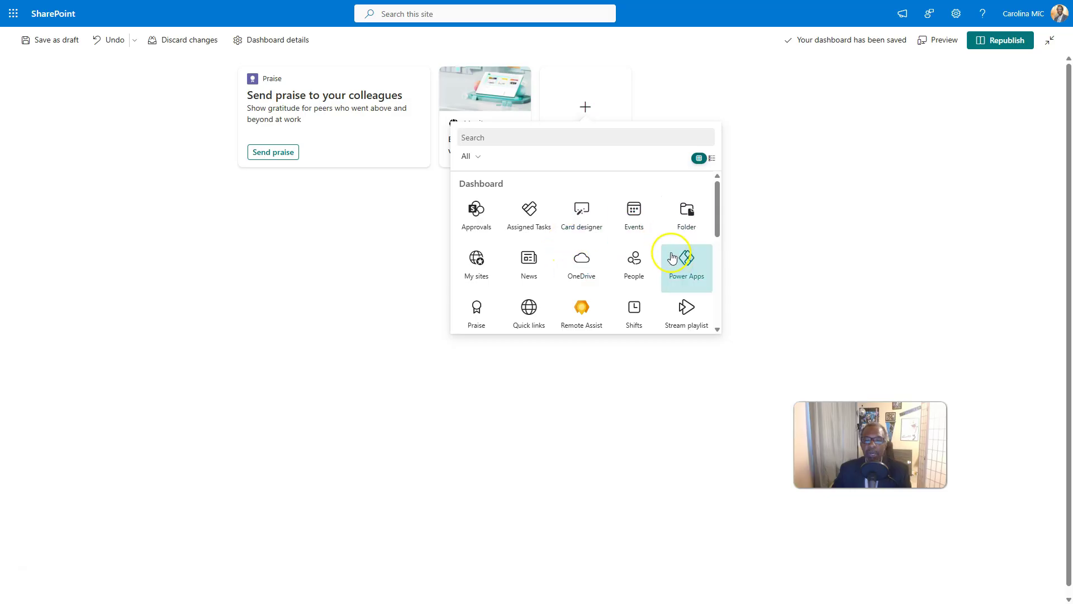
click(583, 264)
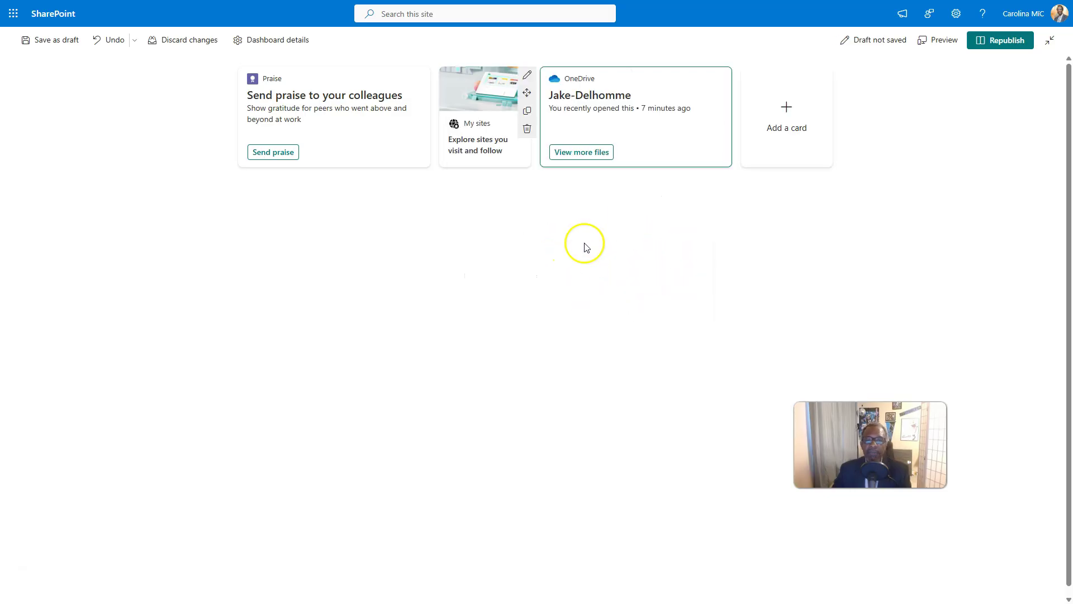
click(354, 126)
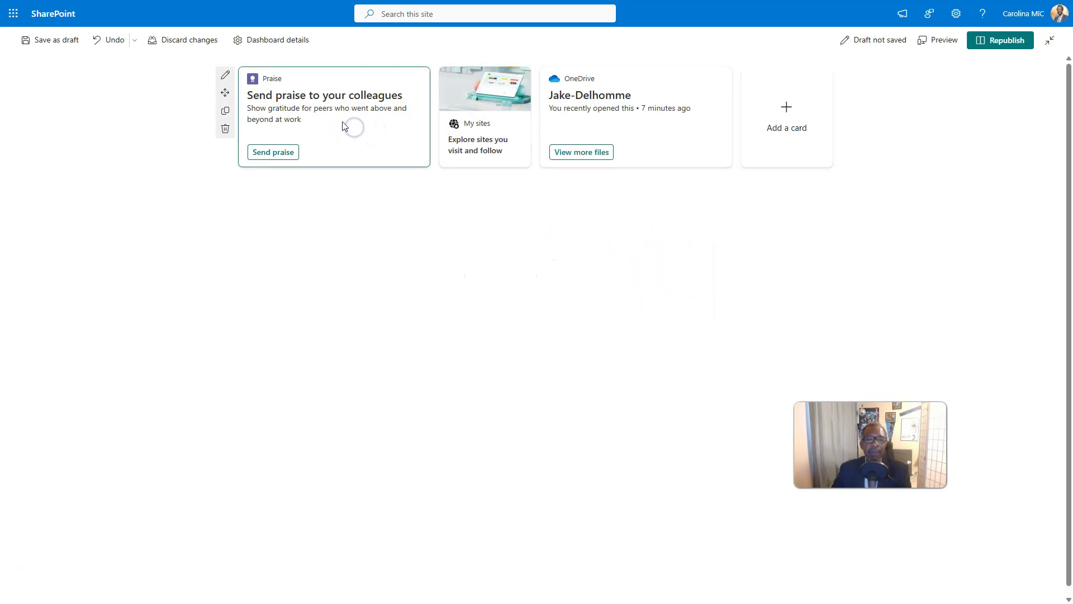
click(225, 76)
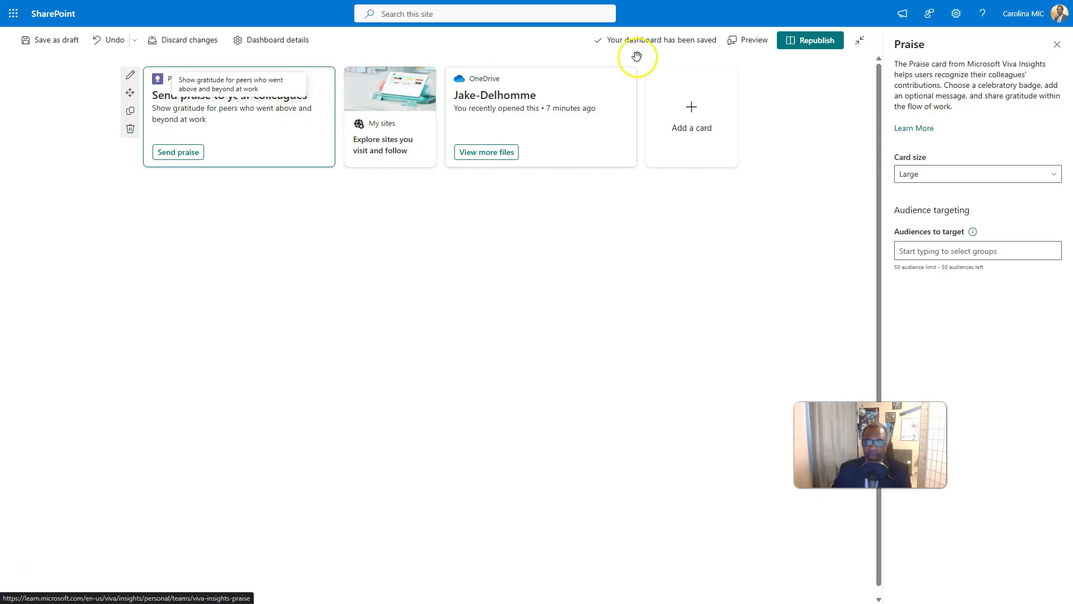
Step: Republish the dashboard and check the three cards in the home page's Dashboard section
click(800, 42)
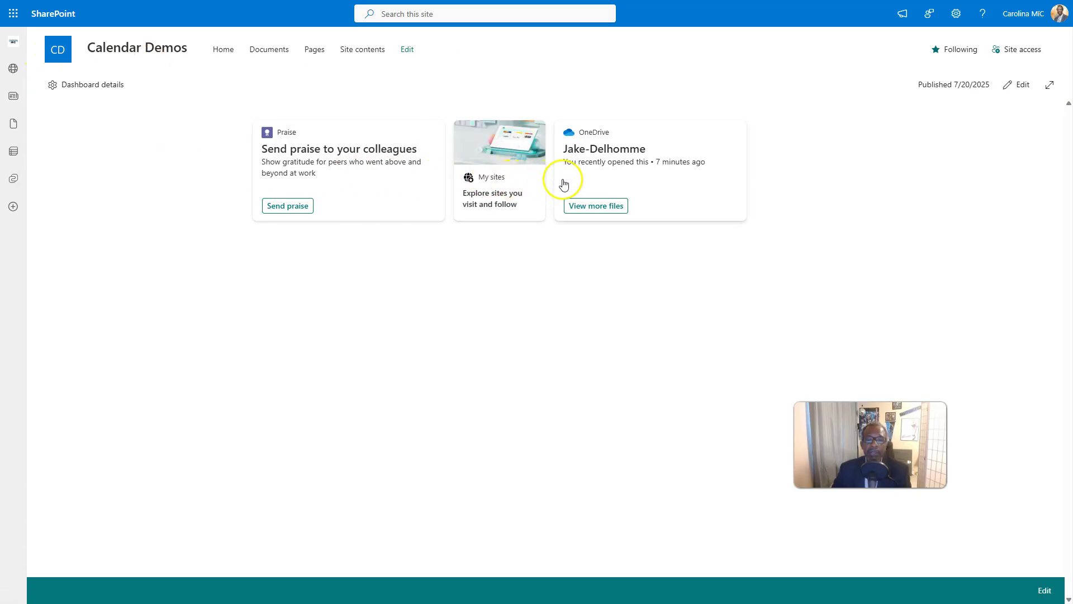
click(62, 54)
scroll(336, 305, down, 2)
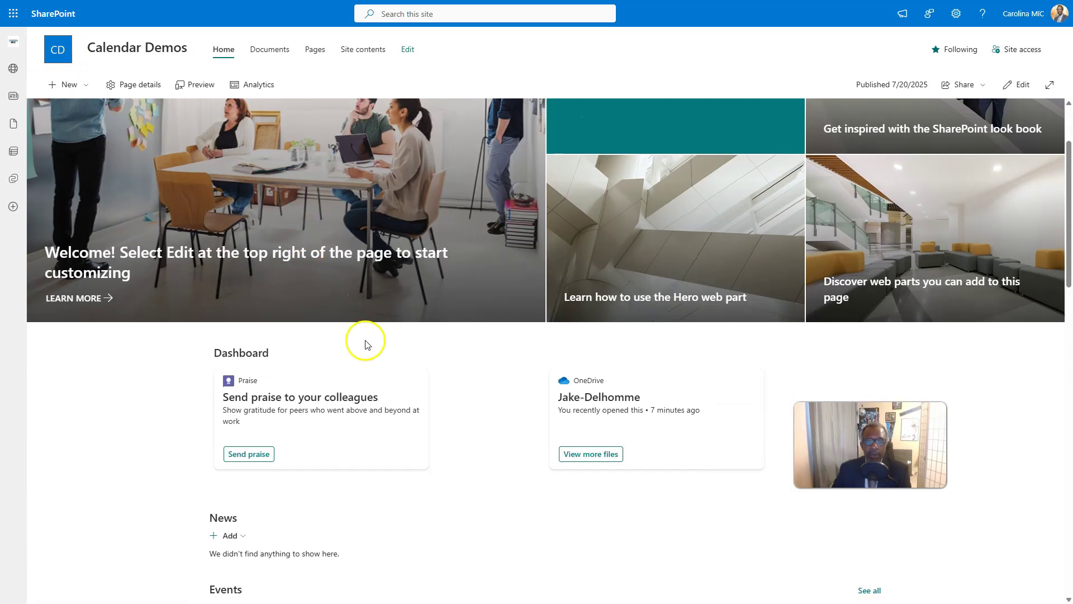
scroll(430, 396, down, 2)
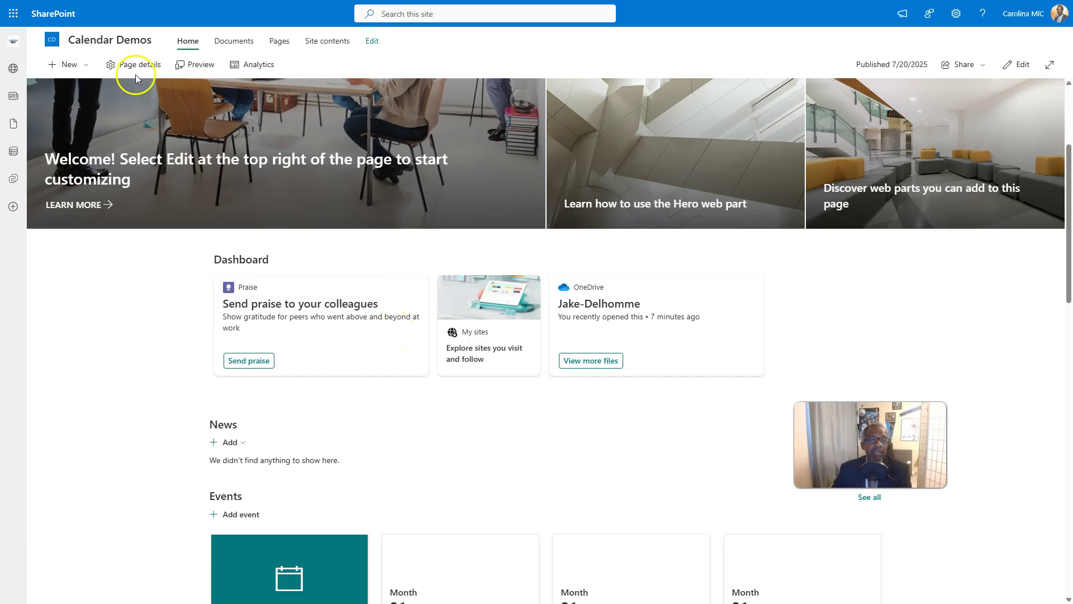
Step: Create a new blank site page from the site's Pages library
click(278, 41)
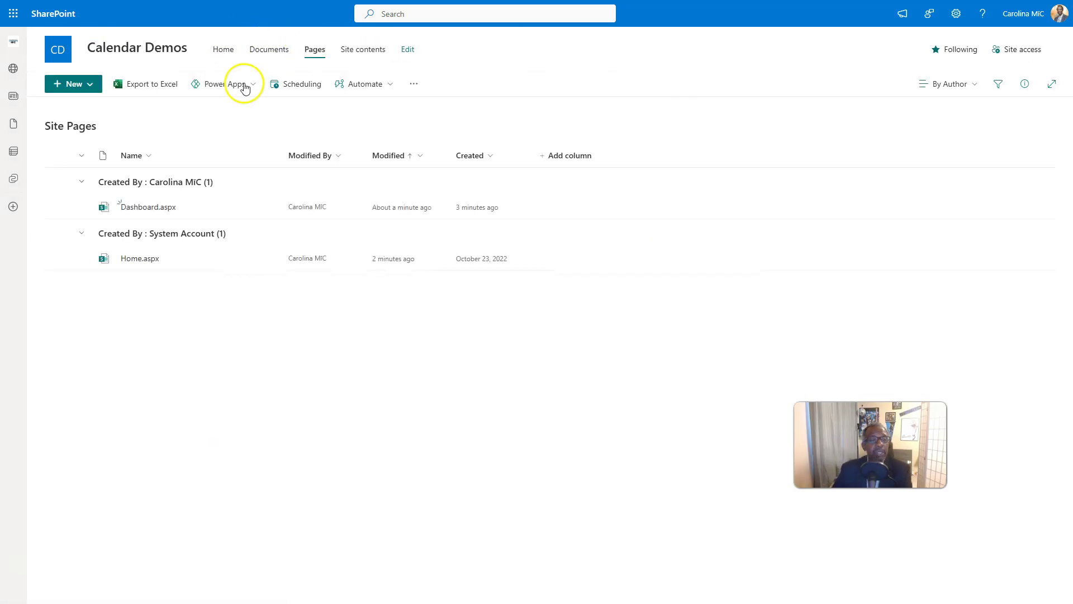
click(77, 84)
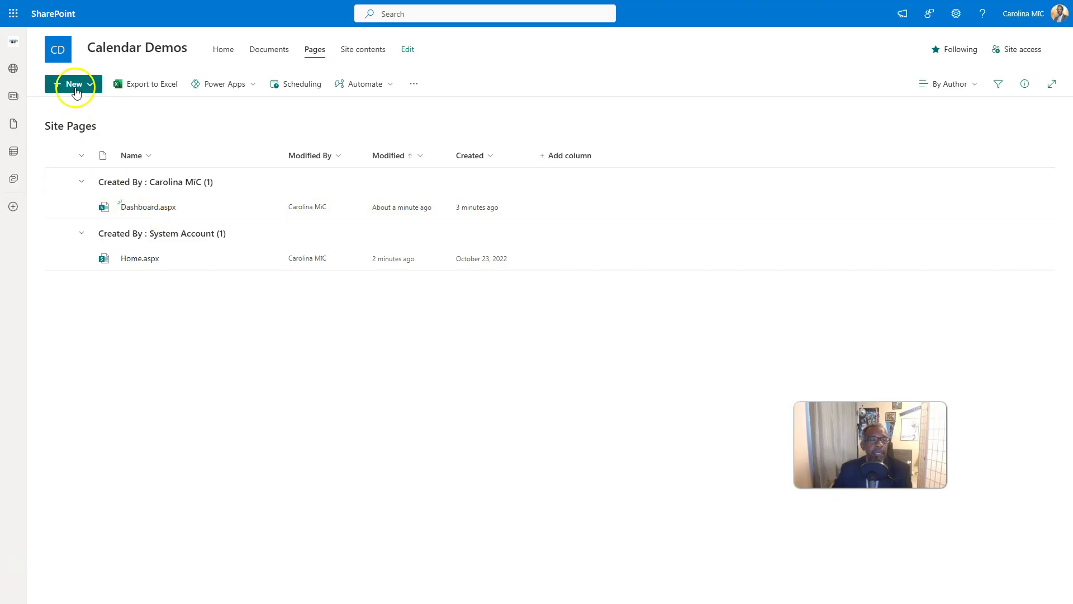
click(77, 108)
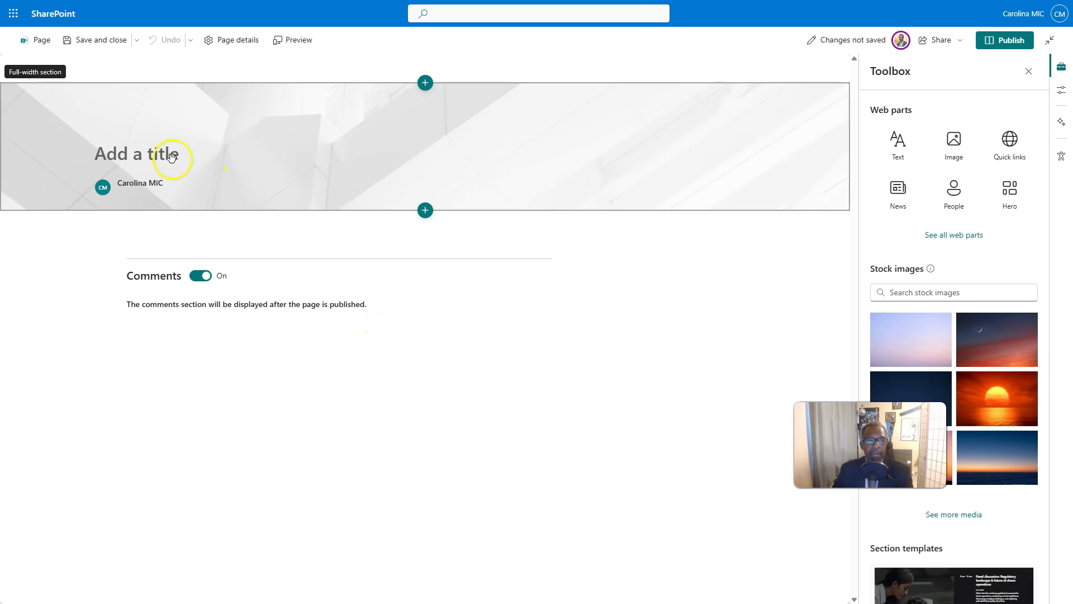
Step: Title the page 'New Page', add a Dashboard web part, and publish it
click(167, 159)
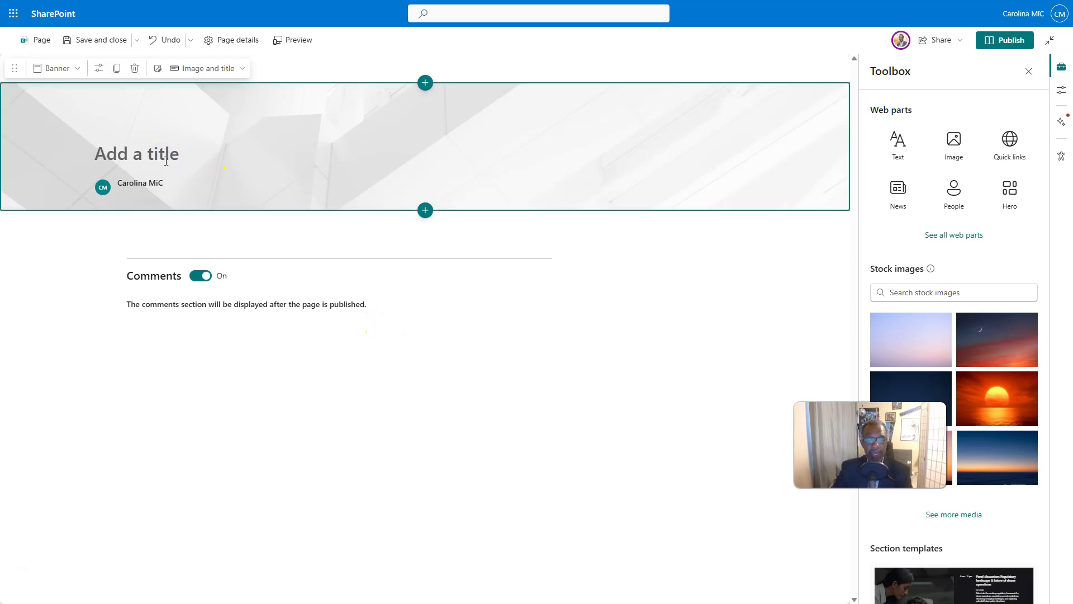
text(New Page)
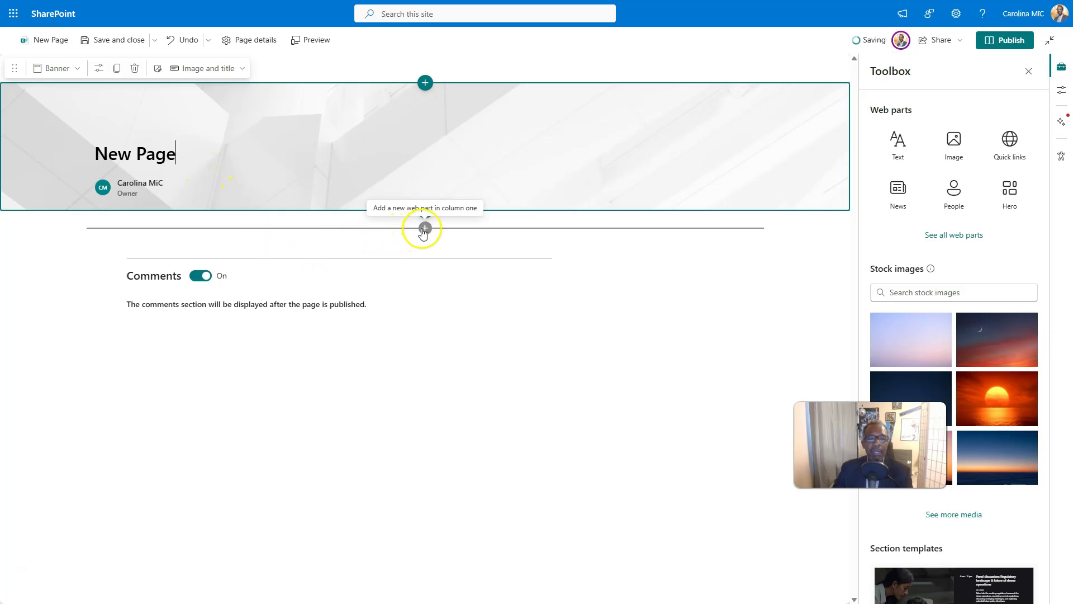
click(425, 228)
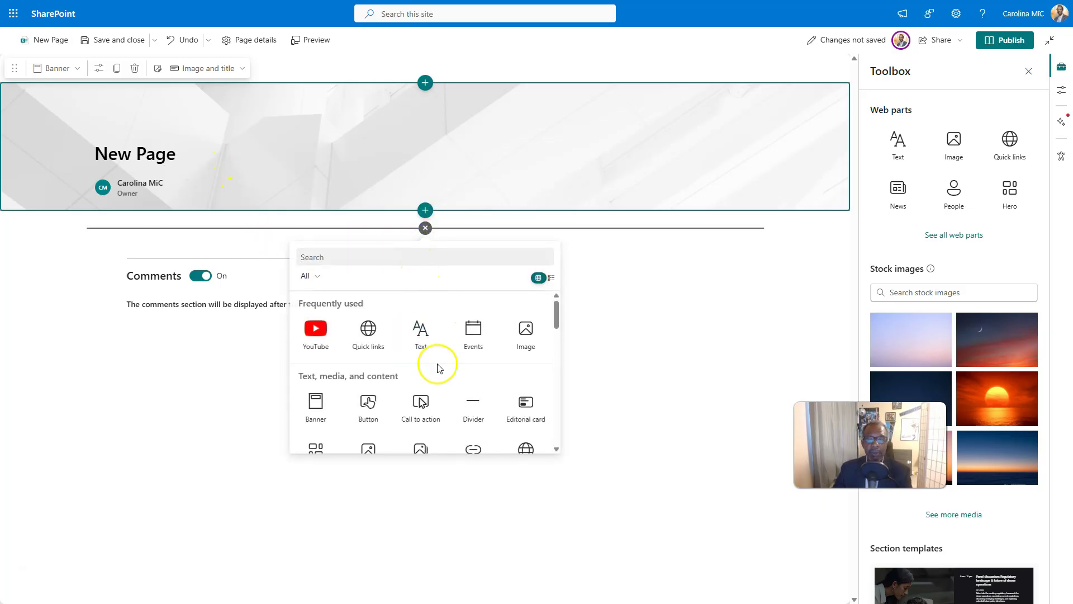
scroll(439, 368, down, 10)
click(382, 380)
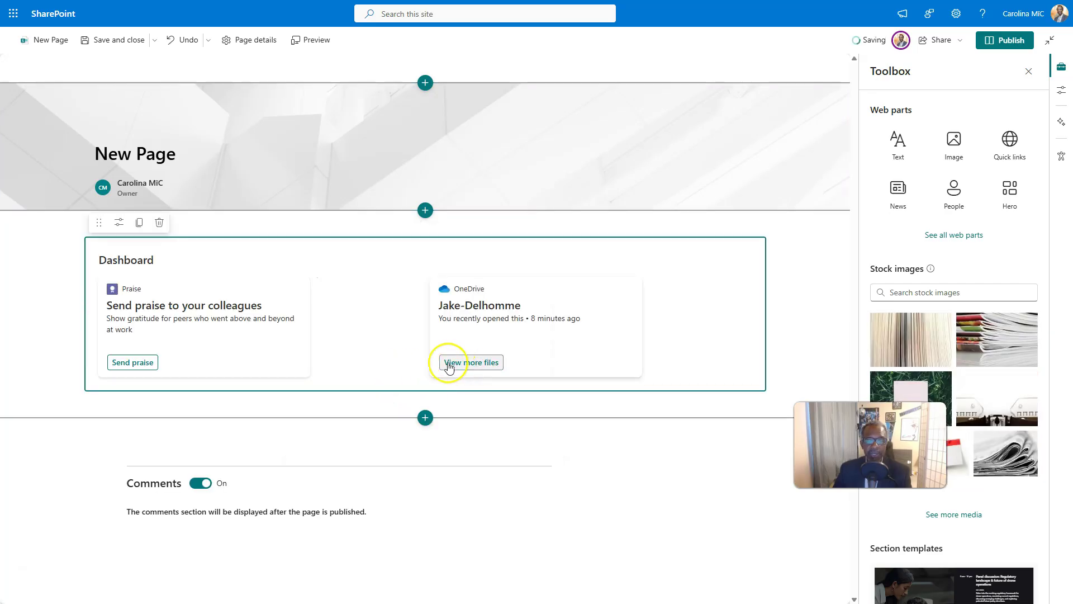
click(992, 49)
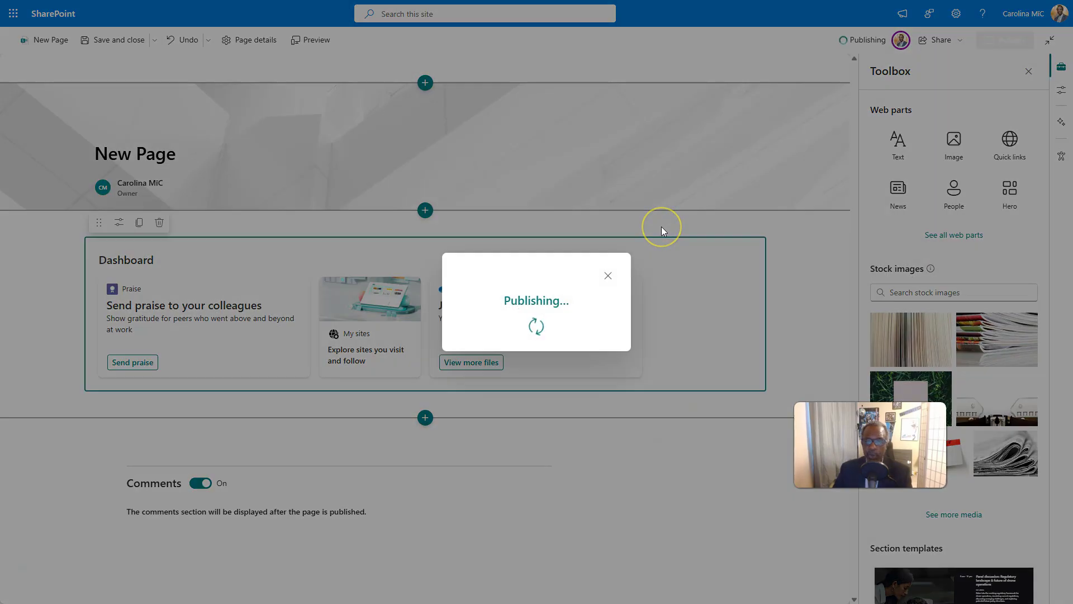